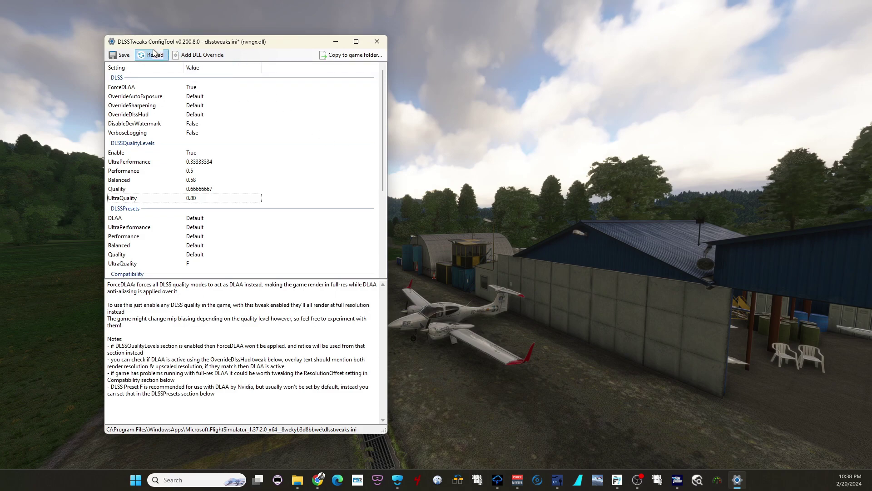
click(194, 91)
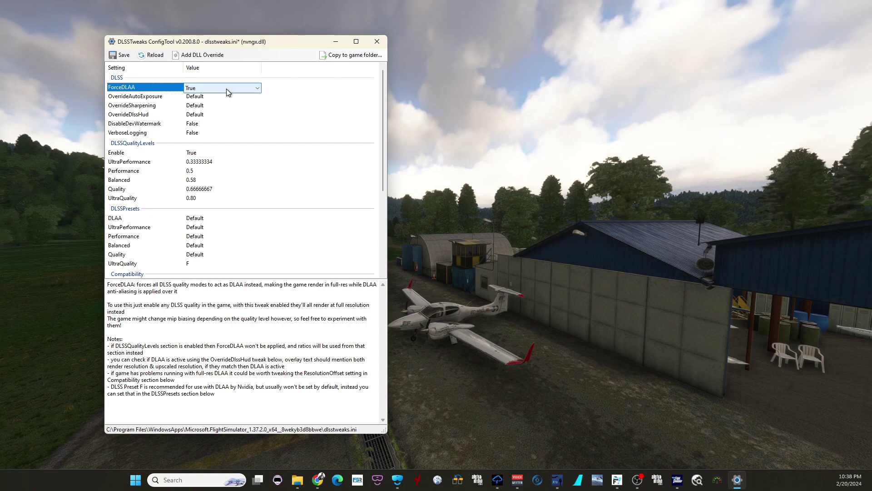
click(314, 97)
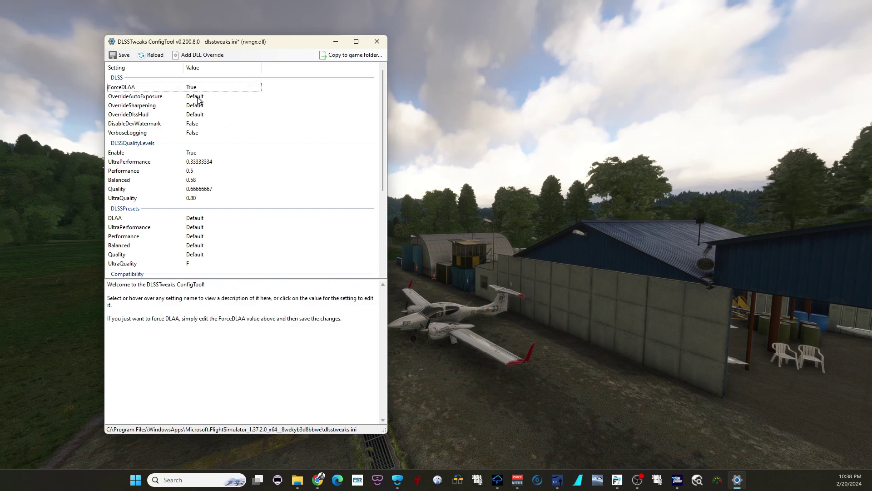
mouse_move(136, 117)
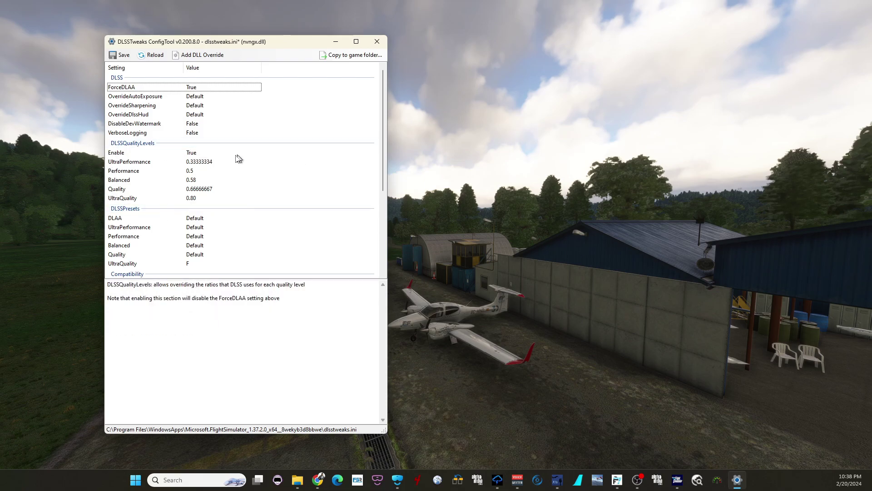
click(199, 154)
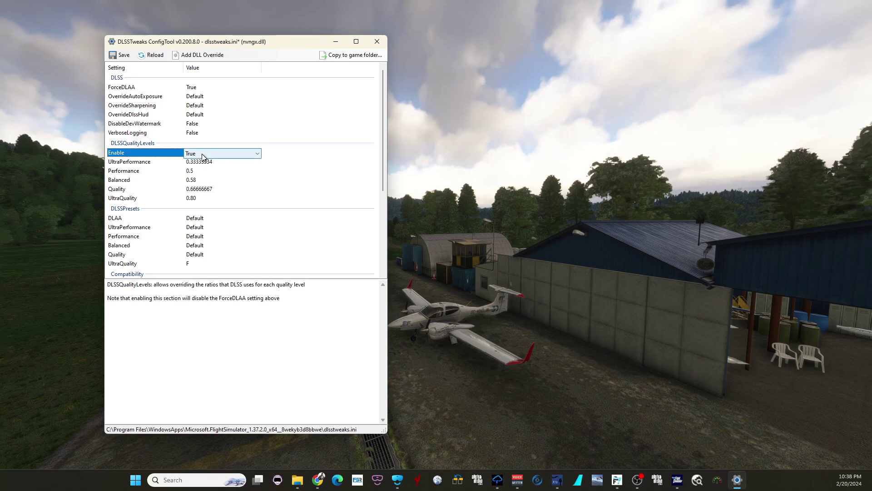
click(154, 164)
click(153, 162)
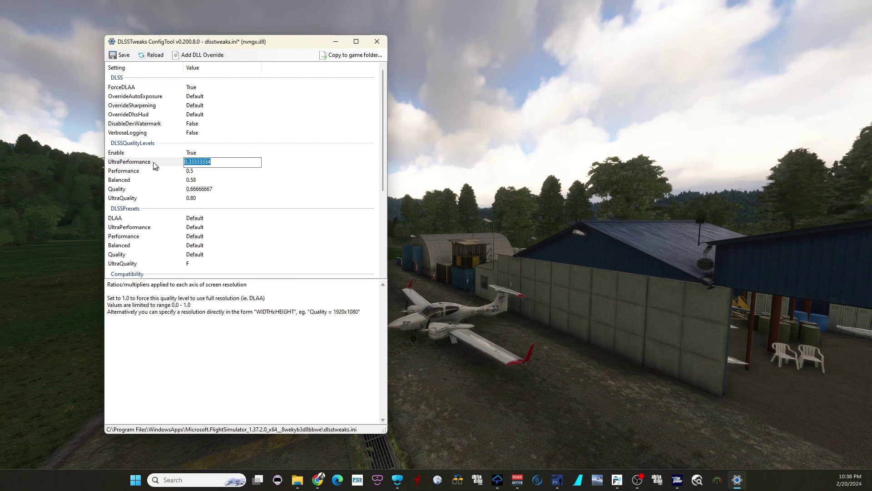
click(142, 172)
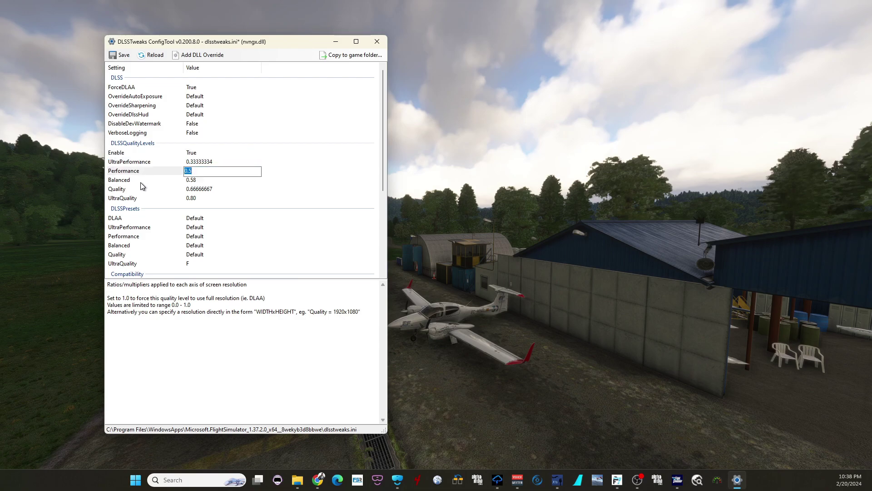
click(139, 181)
click(140, 181)
click(140, 188)
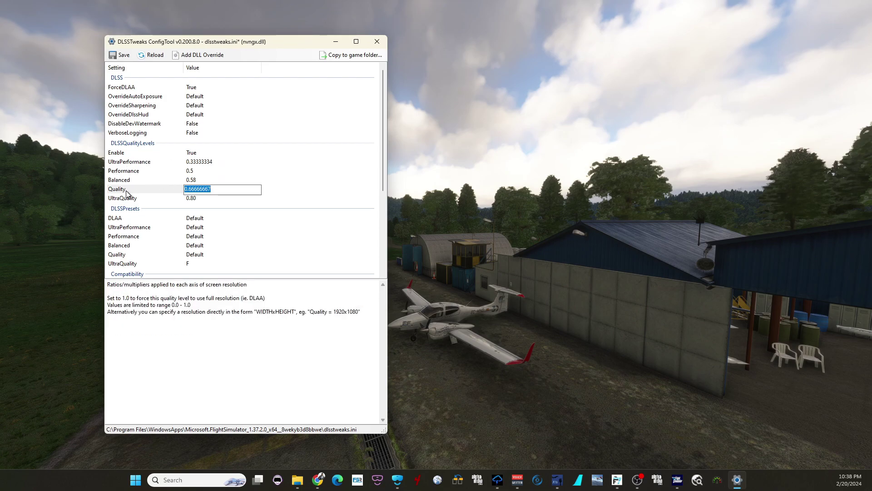
click(130, 200)
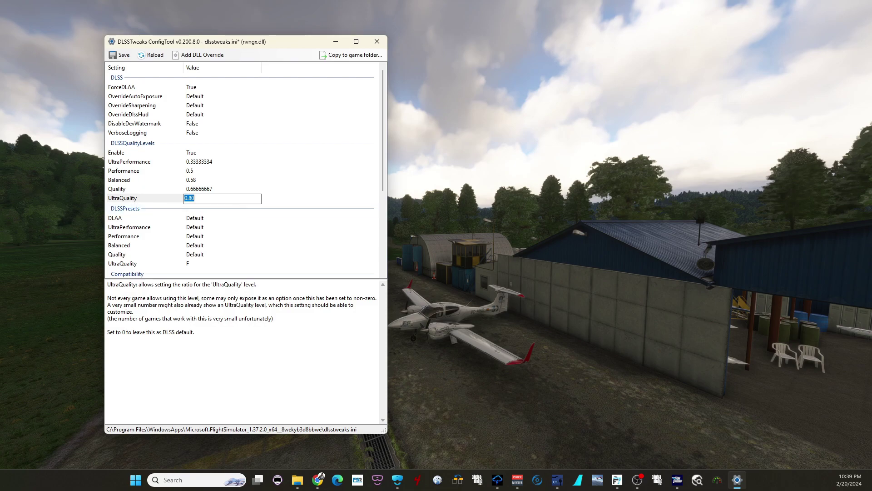
mouse_move(213, 189)
click(195, 198)
key(ctrl+a)
click(178, 190)
mouse_move(186, 204)
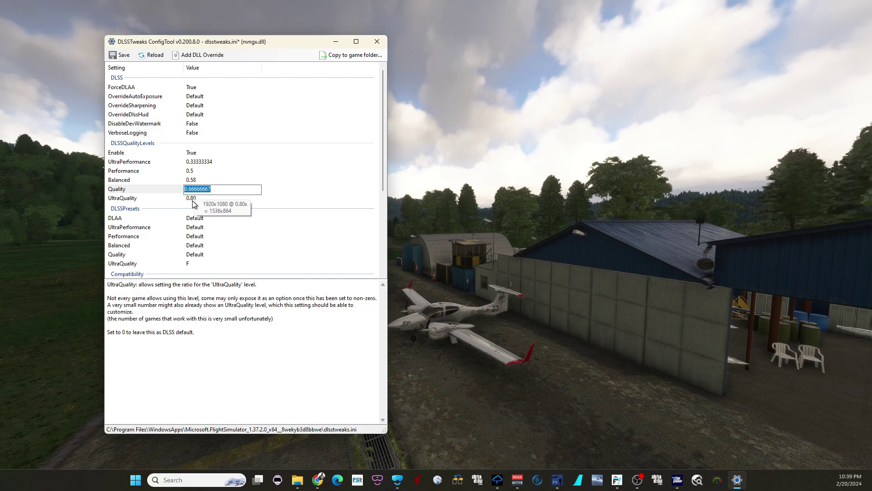
click(209, 199)
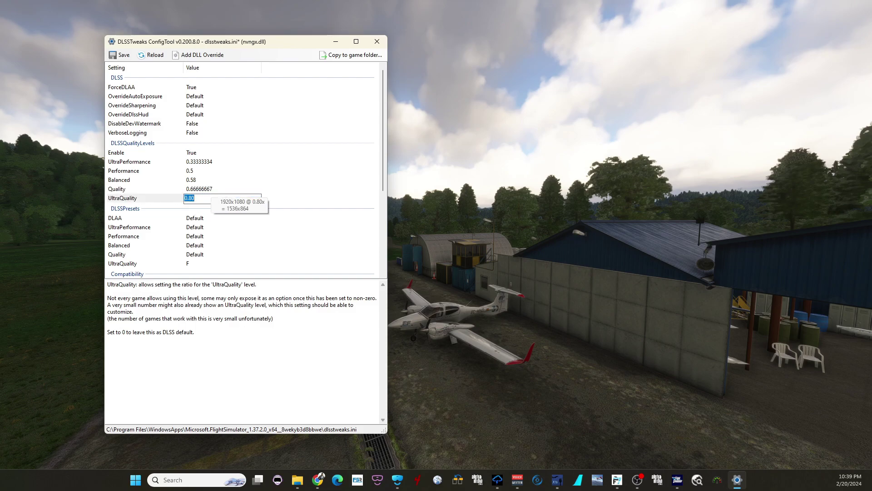
click(194, 198)
key(BackSpace)
key(BackSpace)
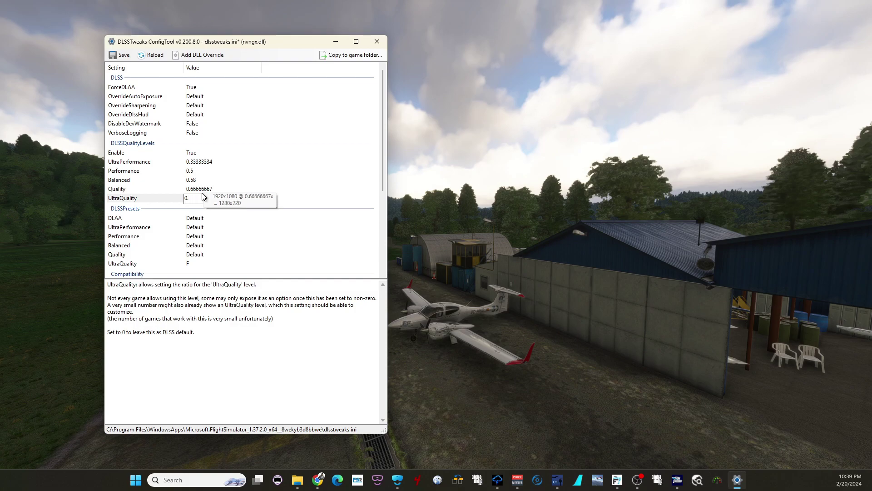
text(90)
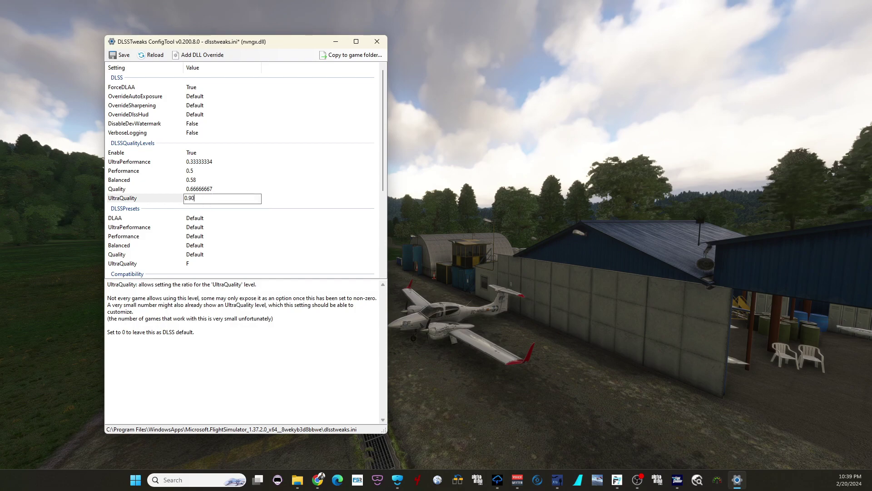
click(286, 194)
mouse_move(202, 197)
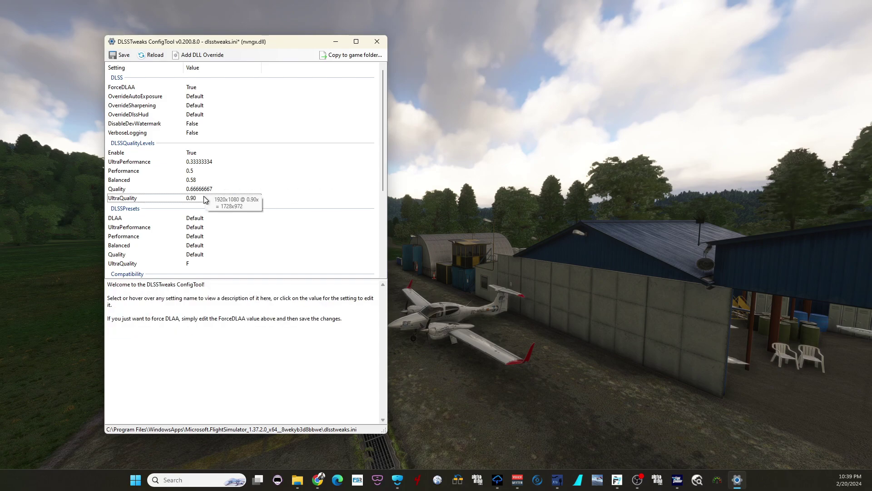
click(203, 197)
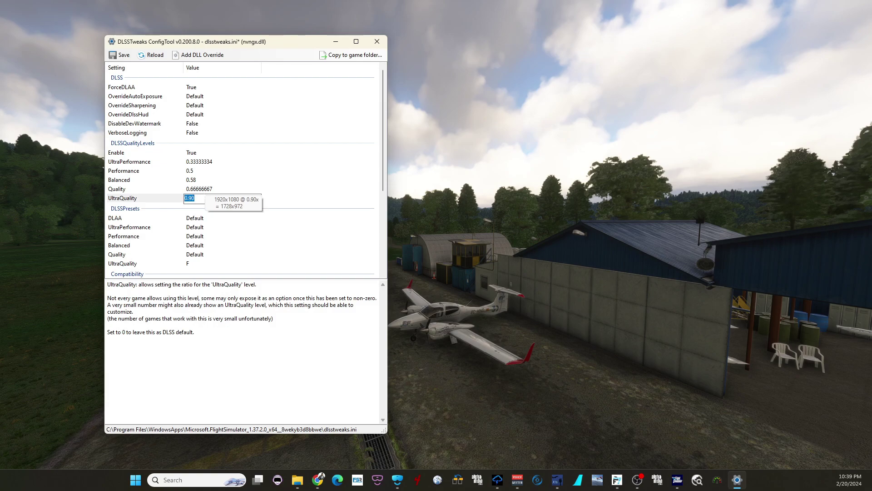
text(0.8)
key(Return)
click(238, 187)
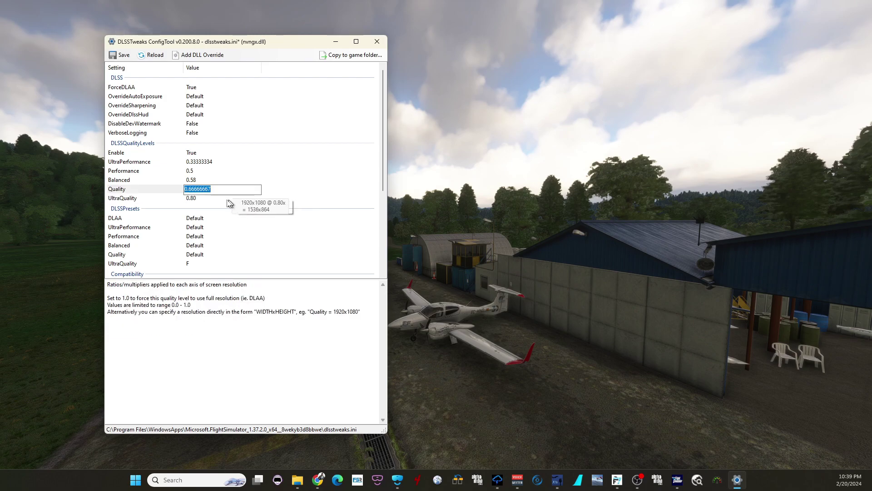
click(216, 201)
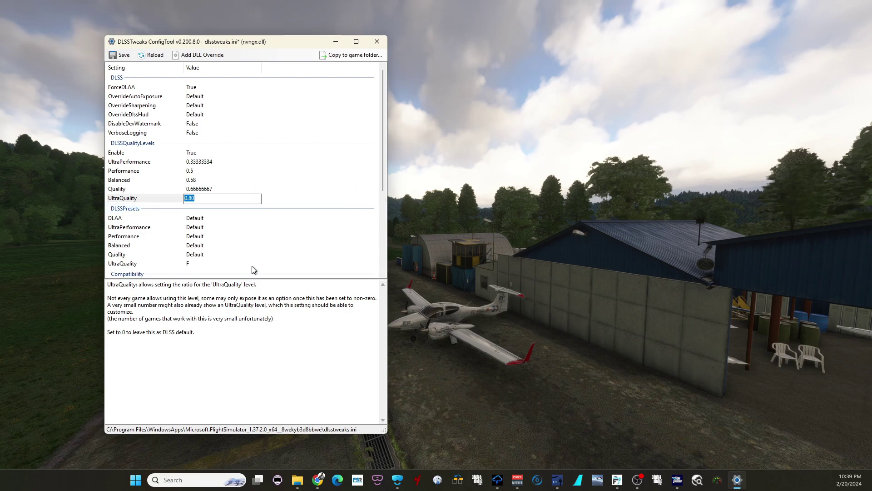
- Set the DLSSPresets UltraQuality value to F and select the Reddit link in its description
scroll(256, 245, down, 1)
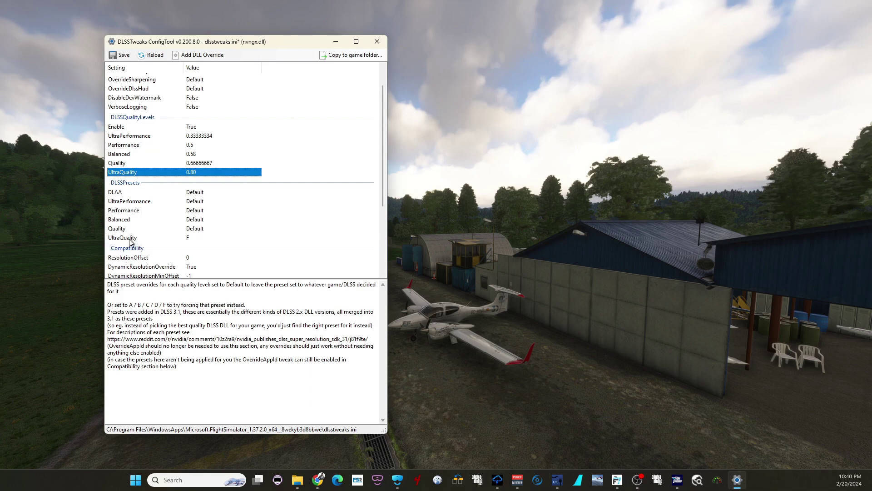
click(188, 239)
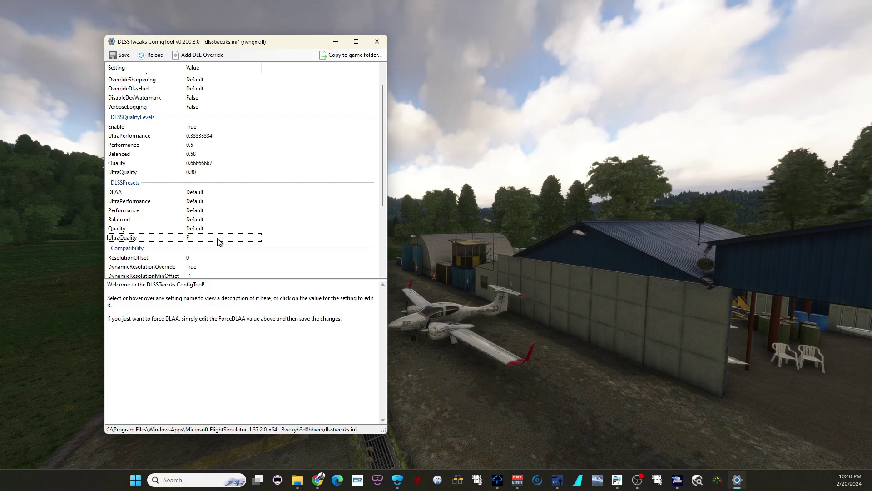
mouse_move(166, 240)
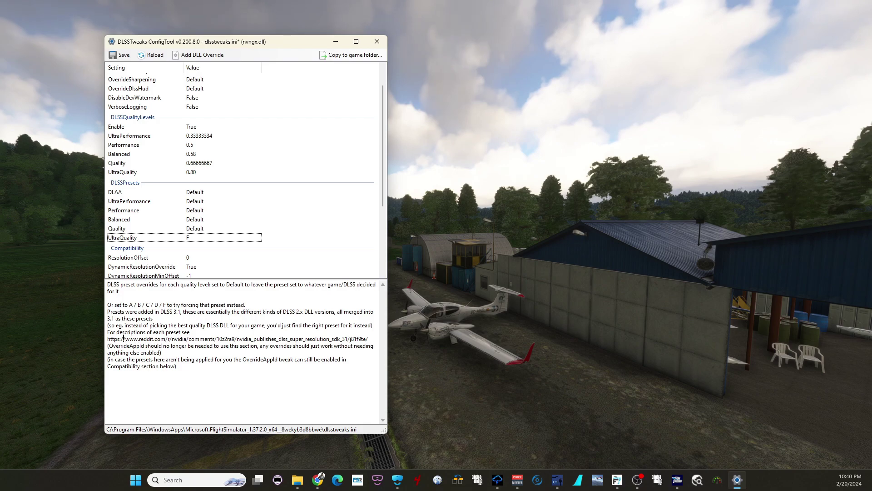
drag(108, 339, 368, 339)
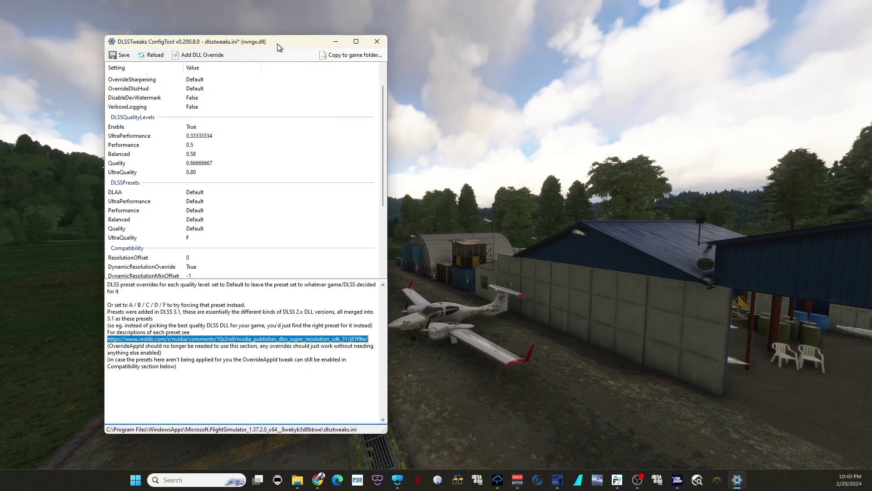
drag(304, 47, 852, 137)
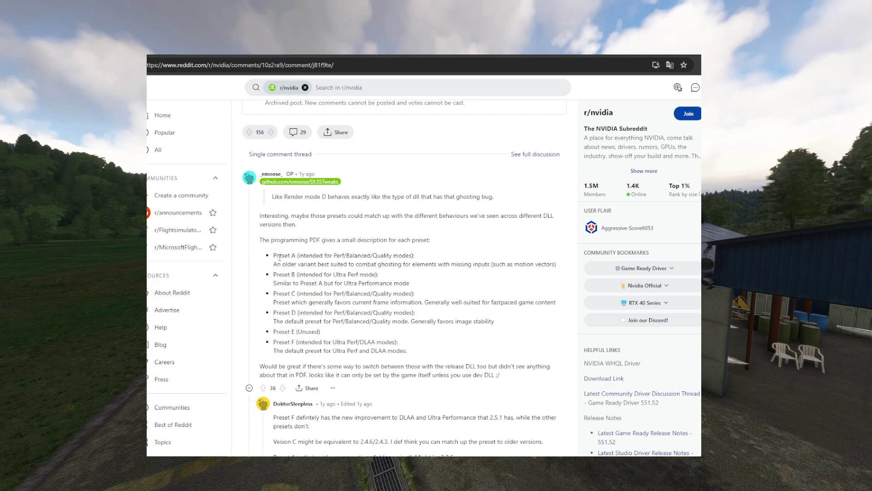
- Highlight the Preset A, B and C description lines in the r/nvidia comment
drag(274, 256, 432, 258)
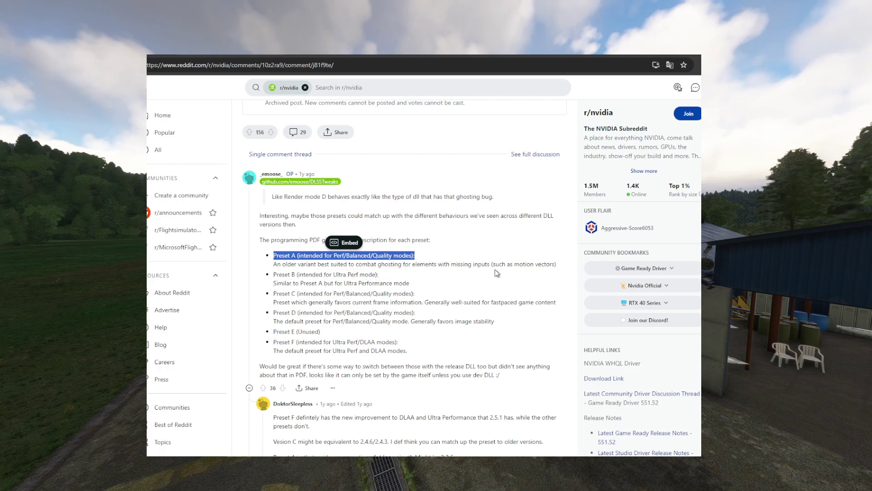
drag(282, 277, 380, 276)
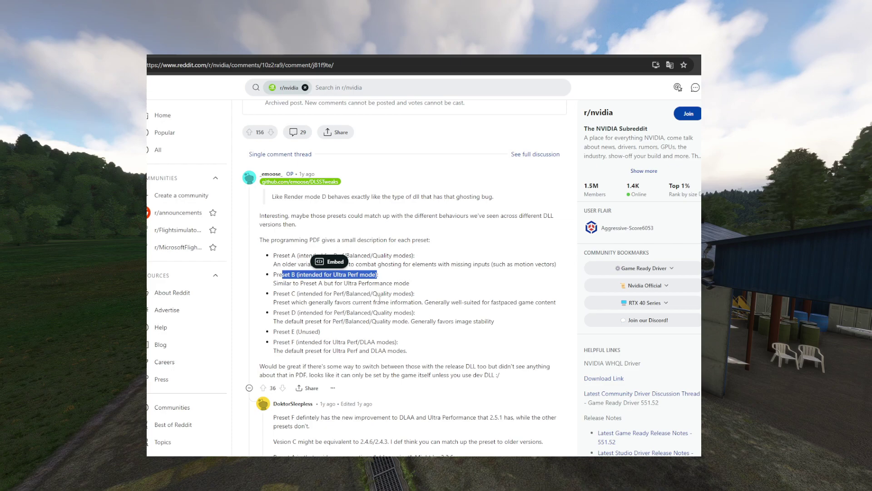
drag(277, 293, 419, 296)
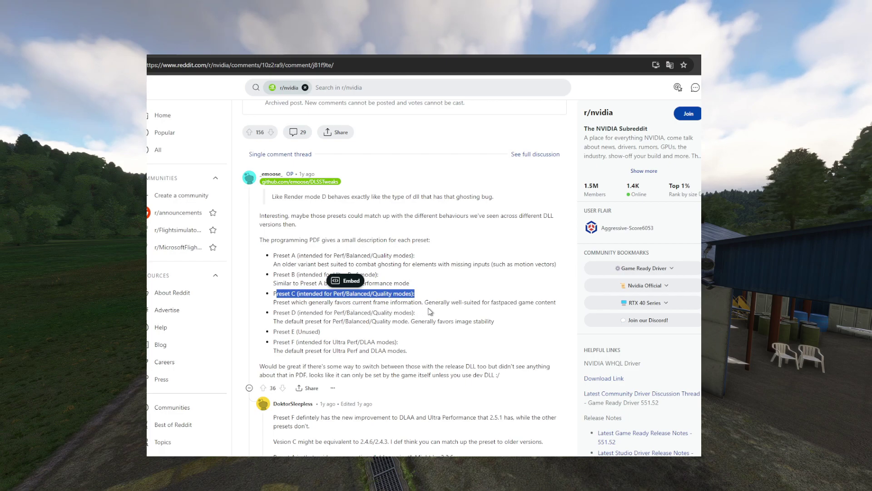
click(485, 306)
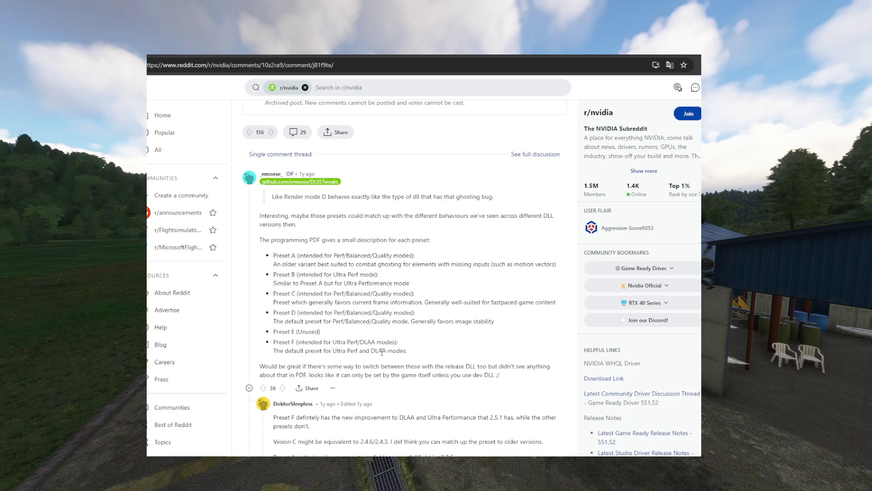
drag(371, 350, 387, 351)
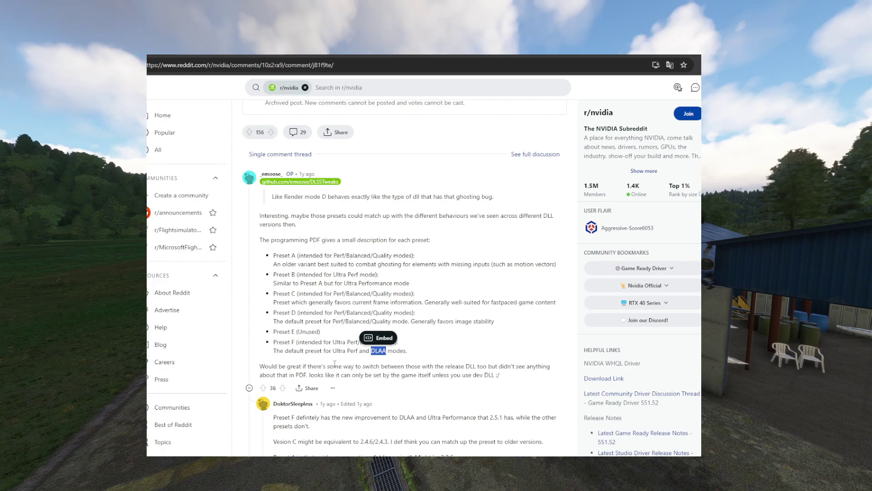
click(446, 362)
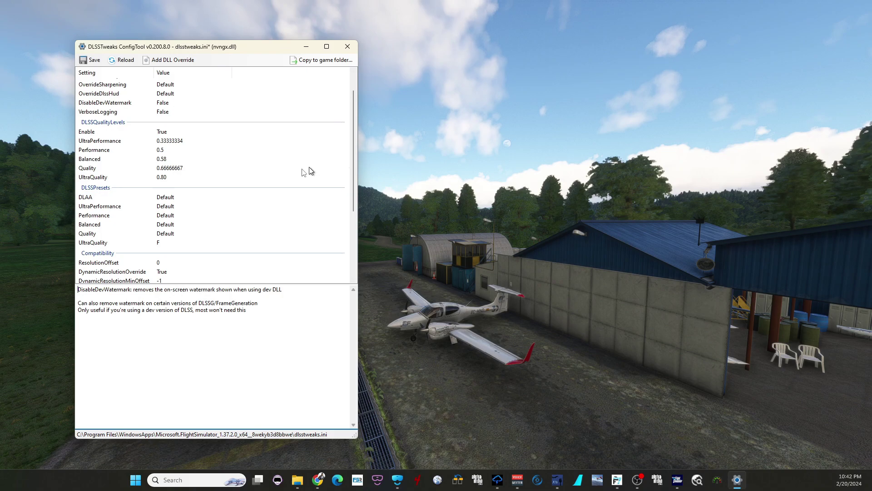
- Review the UltraQuality ratio 0.80 and the UltraQuality preset F in ConfigTool
mouse_move(157, 234)
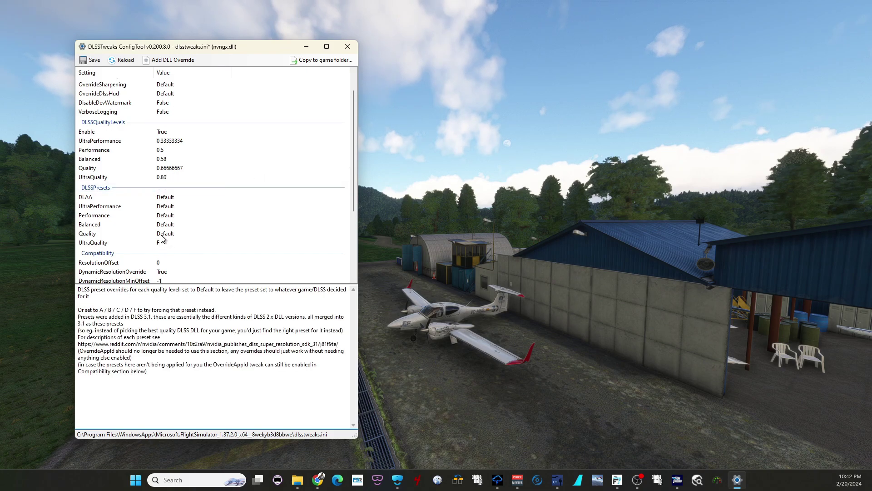
mouse_move(169, 180)
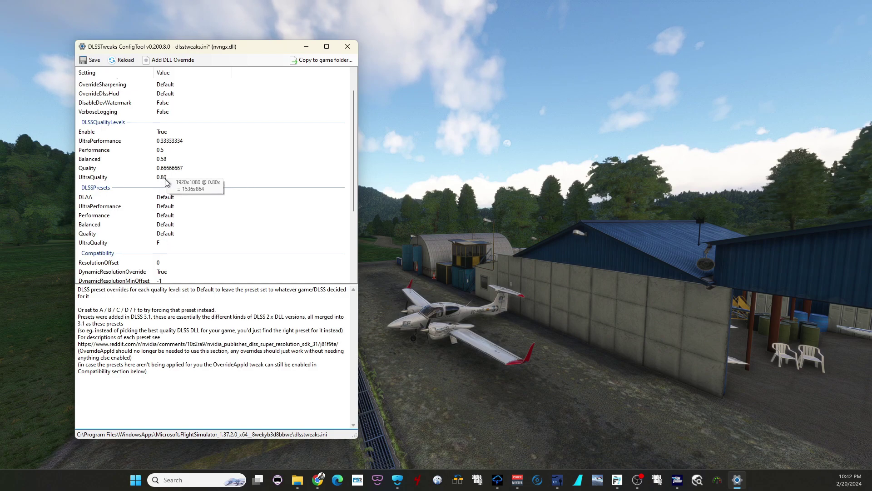